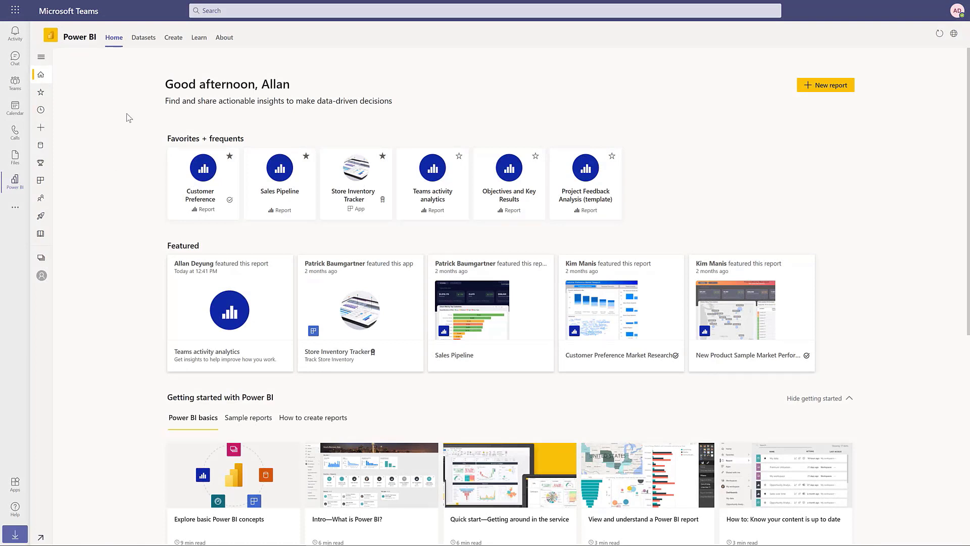
Show the Datasets hub listing the organisation's datasets.
{"action": "left_click", "coordinate": [143, 37]}
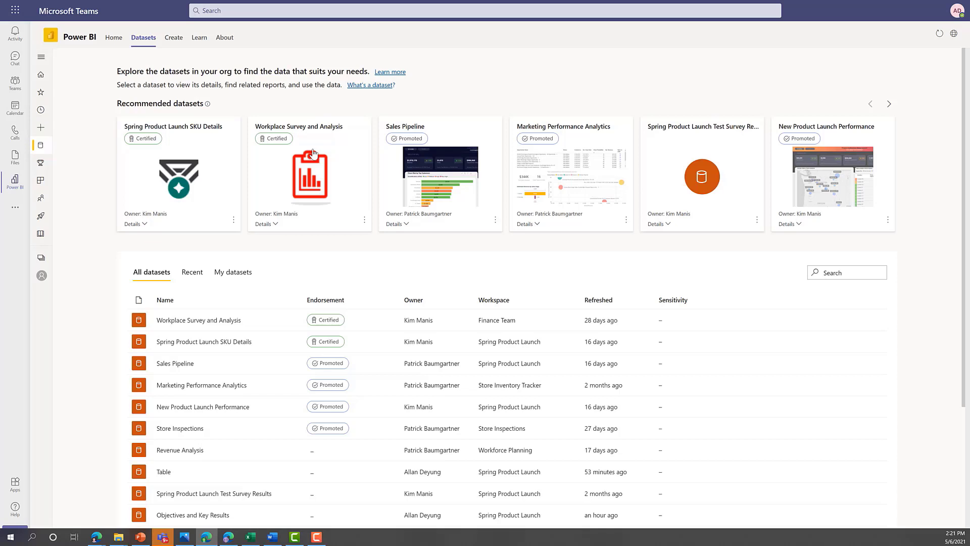
Show the details page for the Workplace Survey and Analysis dataset from Recommended datasets.
{"action": "left_click", "coordinate": [311, 154]}
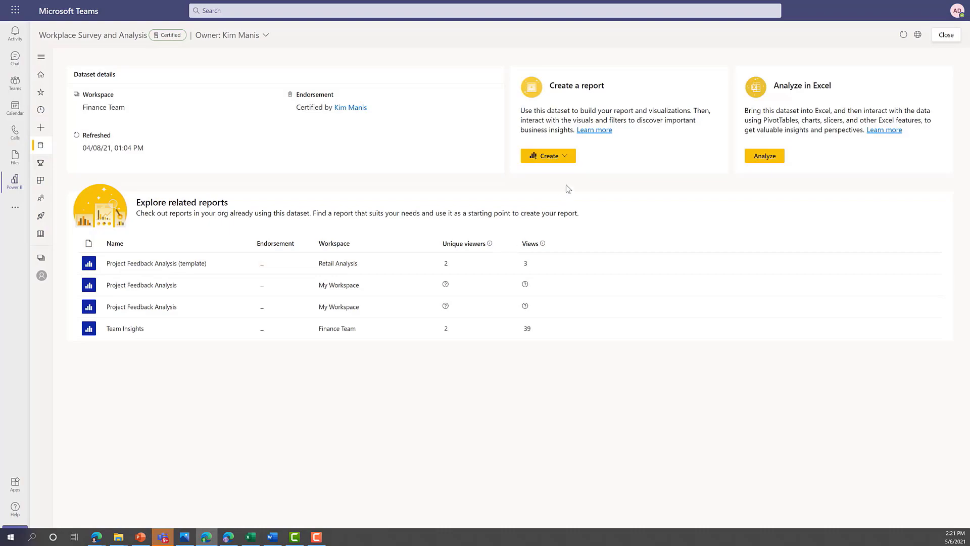
Create a new Project Feedback Analysis report from a template on this dataset.
{"action": "left_click", "coordinate": [567, 156]}
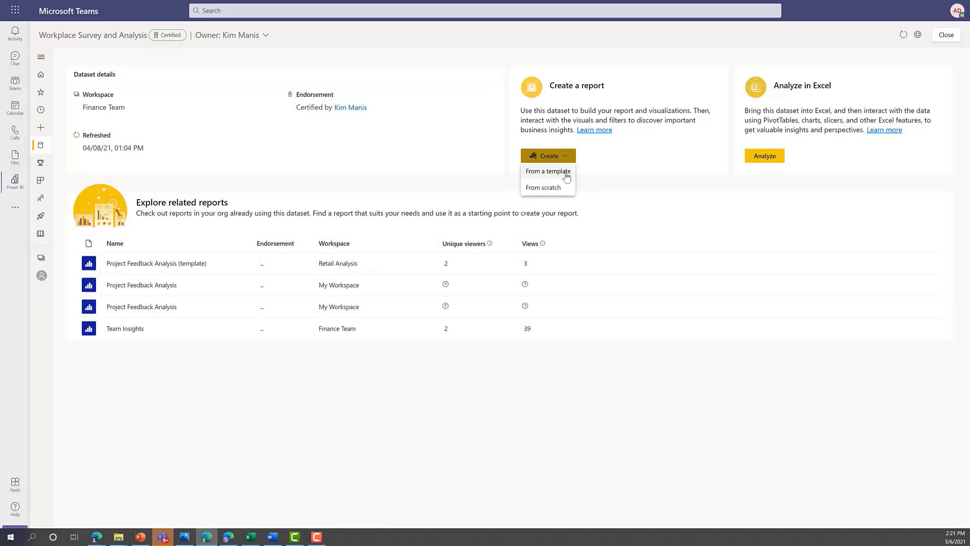
{"action": "left_click", "coordinate": [561, 171]}
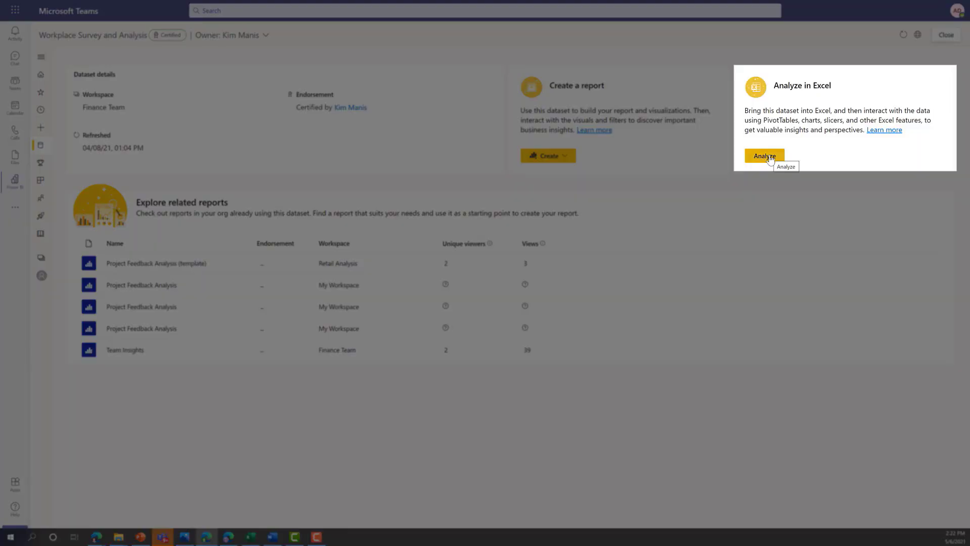
Download the Analyze in Excel file for the Workplace Survey and Analysis dataset.
{"action": "left_click", "coordinate": [764, 156]}
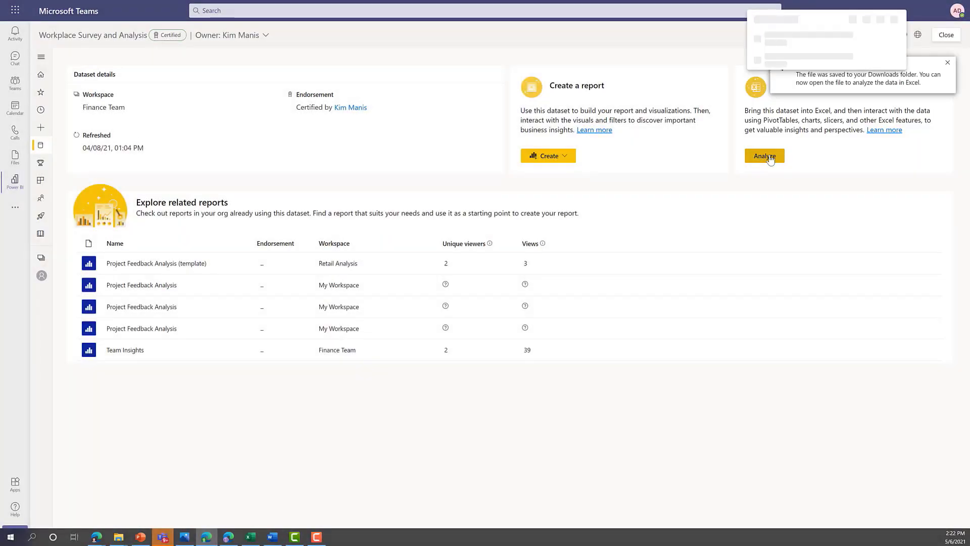